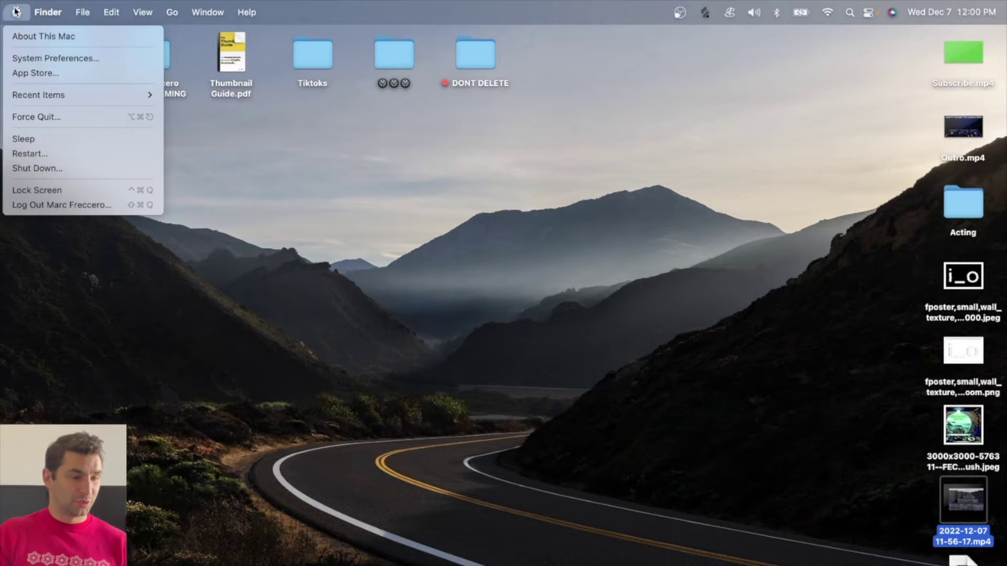
Choose Shure MV7 as the input device in the System Preferences Sound pane's Input tab.
left_click(43, 60)
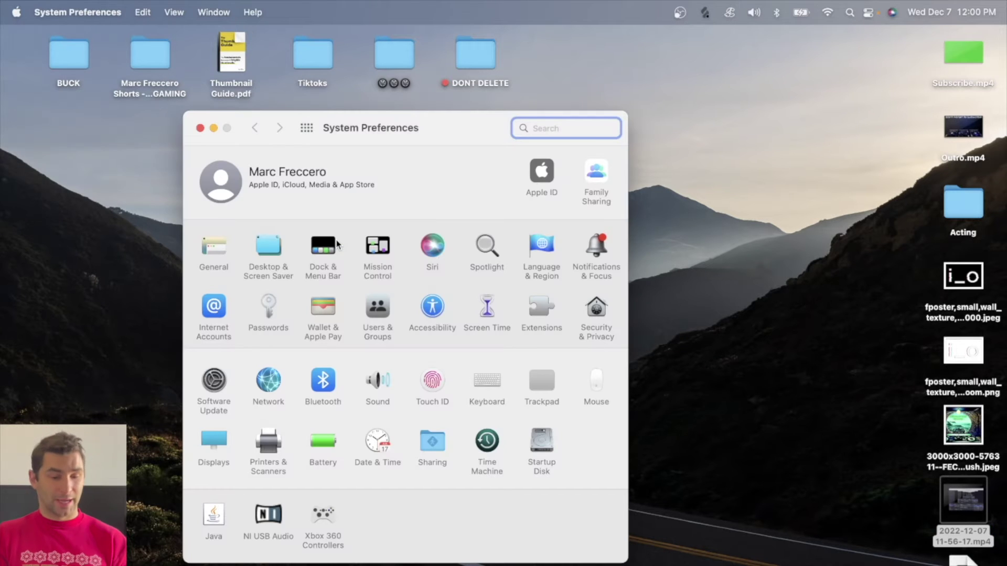
left_click(379, 384)
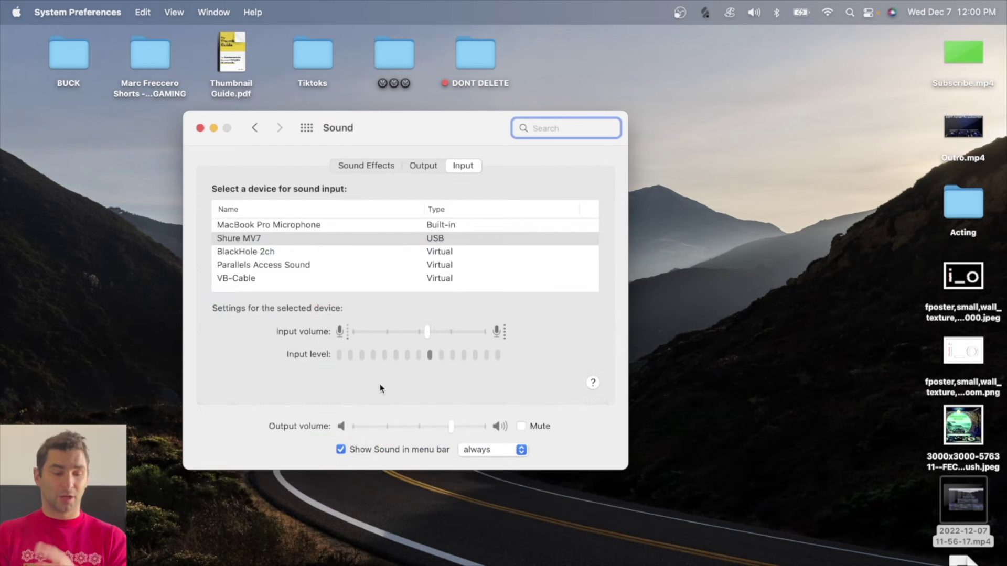
left_click(333, 239)
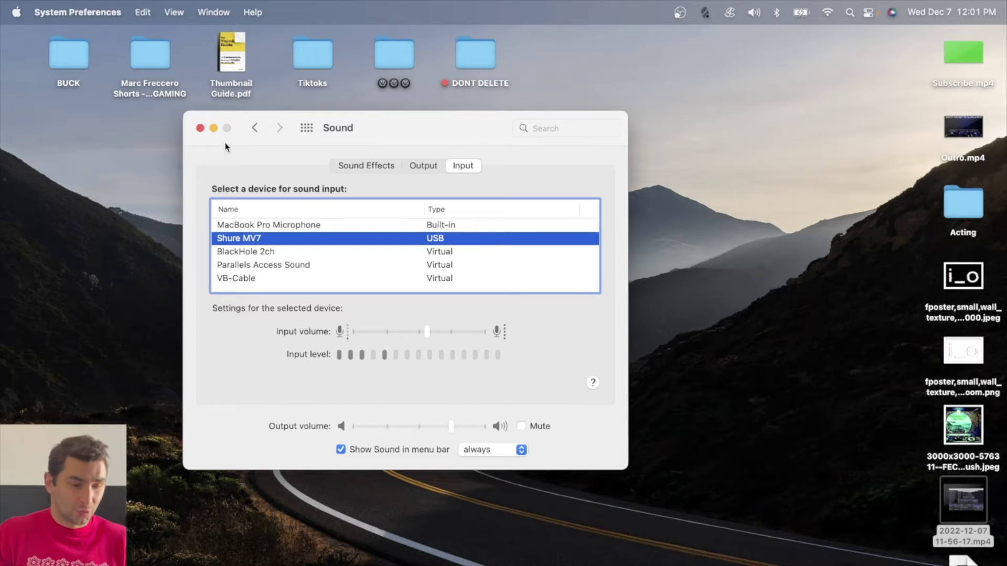
Close Sound settings and delete the extra tracks, leaving a single audio track.
left_click(200, 128)
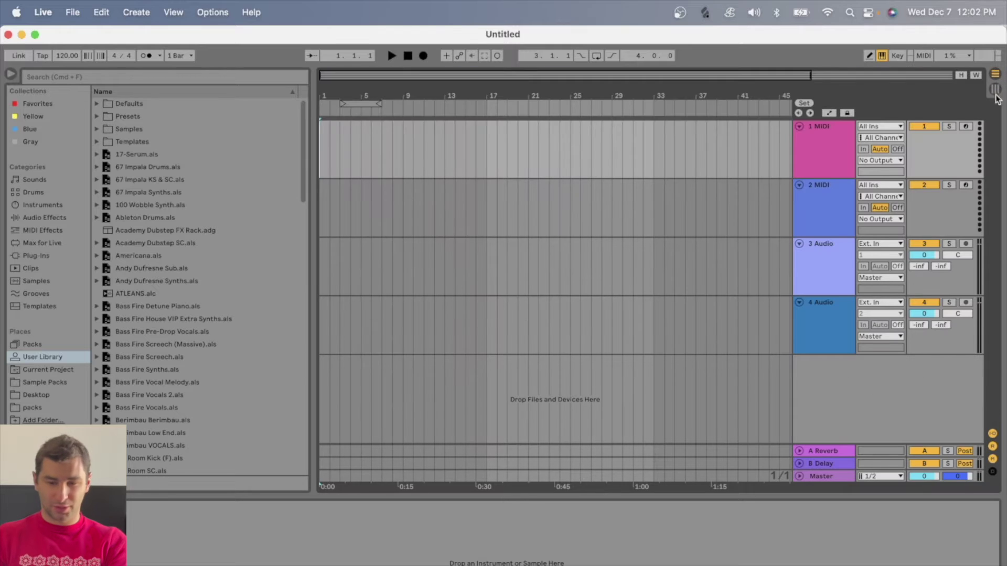
left_click(824, 141)
key("BackSpace")
key("BackSpace")
key("BackSpace")
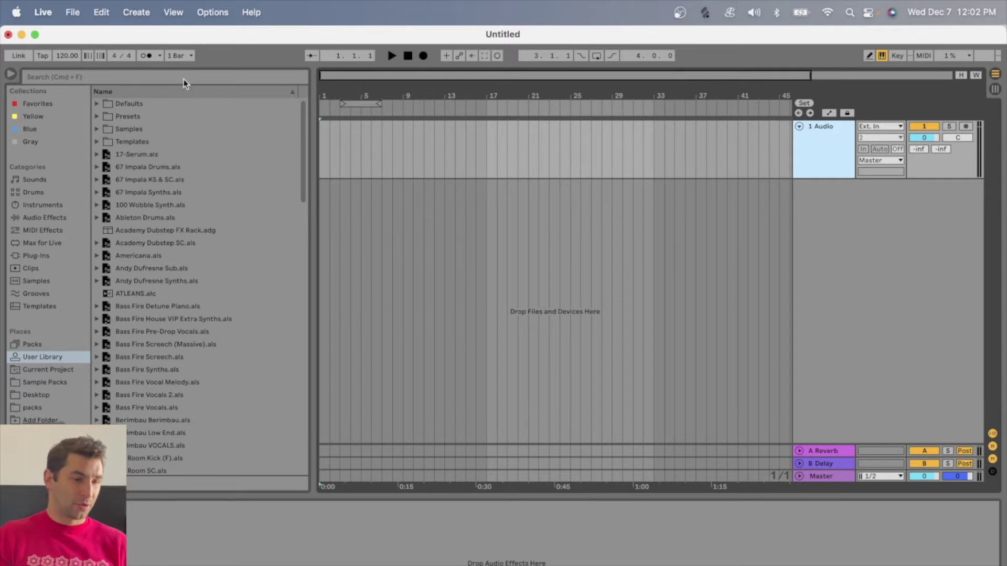
Set Live's Audio Input Device to Shure MV7 (1 In, 2 Out) in Preferences.
left_click(43, 12)
left_click(73, 59)
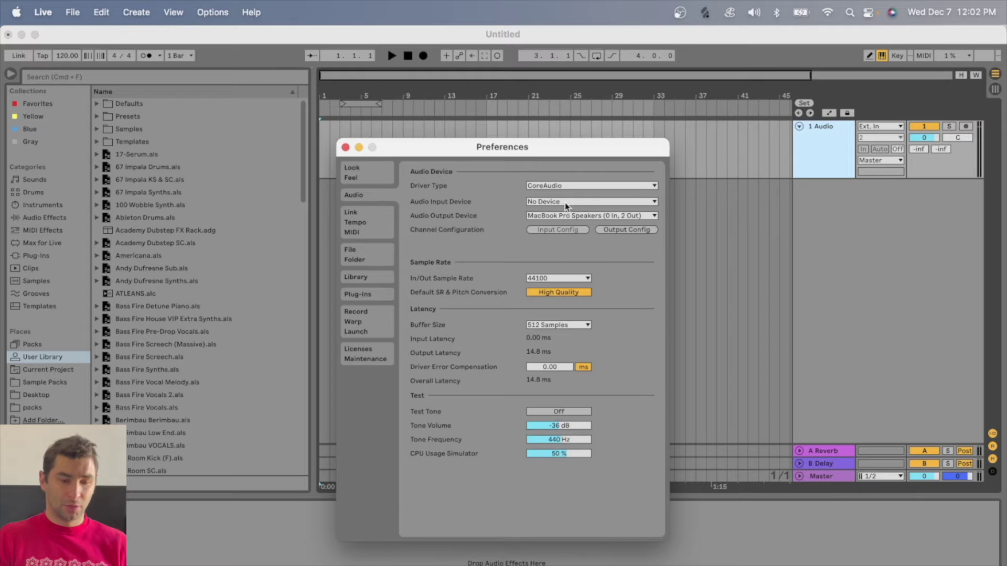
left_click(556, 201)
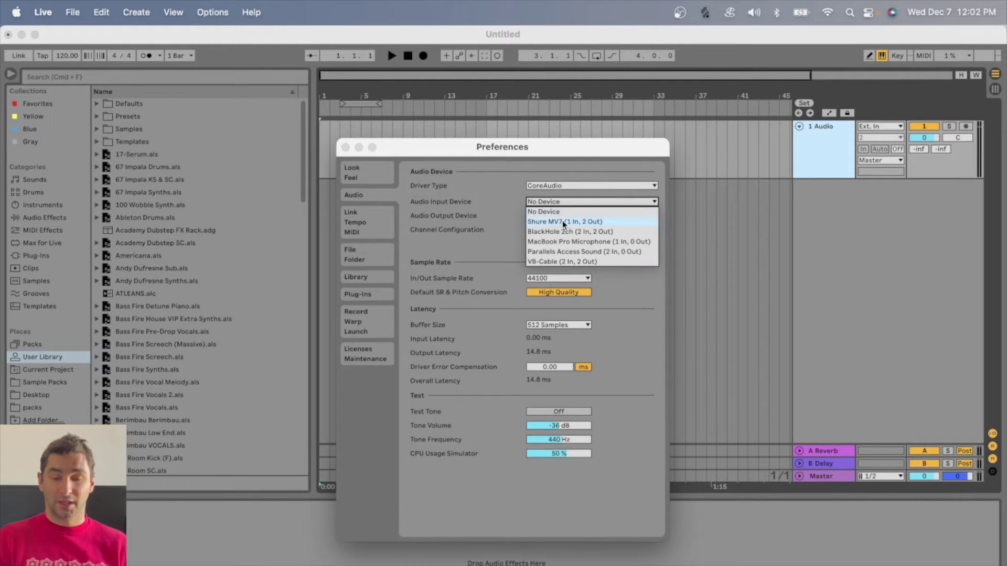
left_click(562, 221)
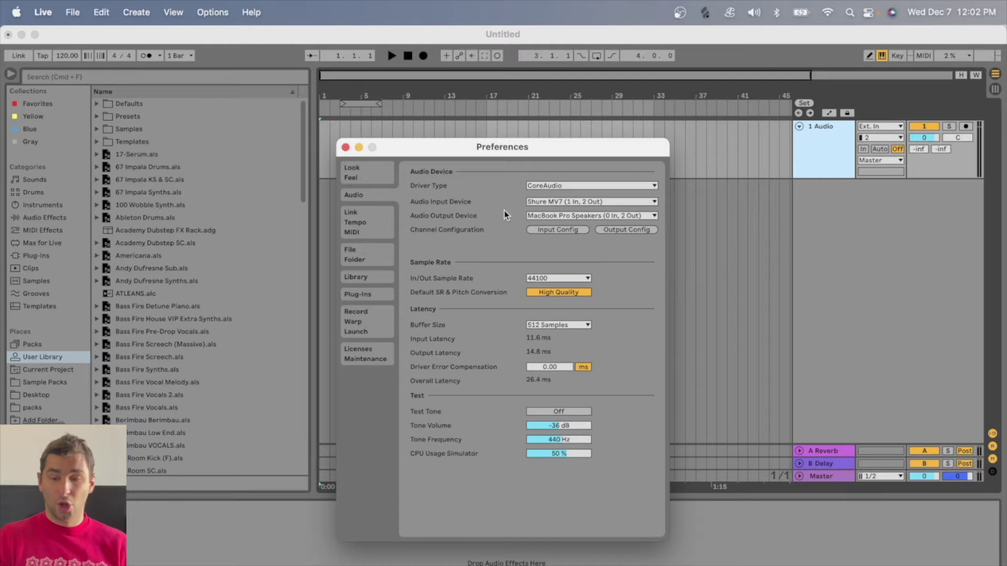
left_click(346, 148)
Route the 1 Audio track's Ext. In input to channel 1 instead of channel 2.
left_click(874, 137)
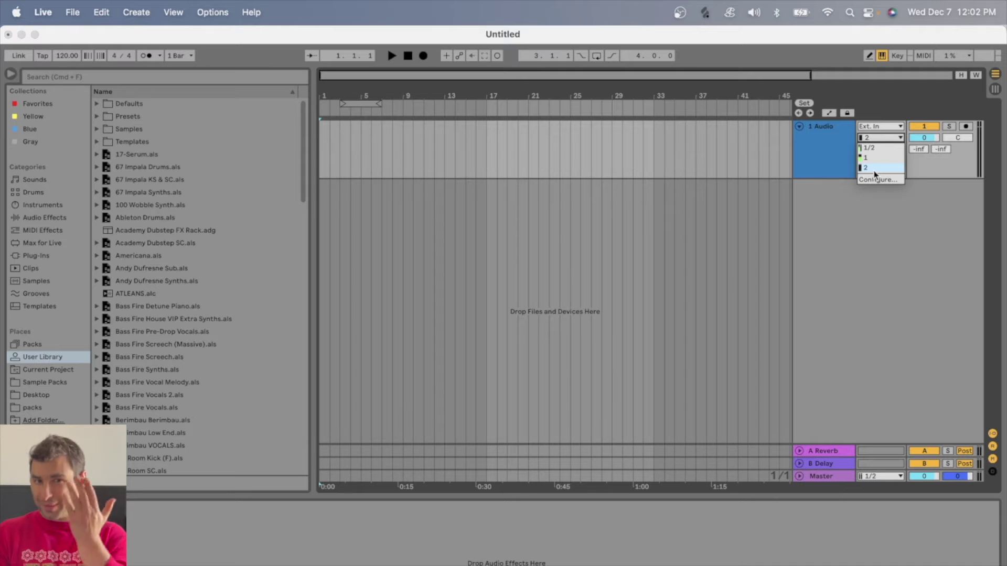
left_click(876, 158)
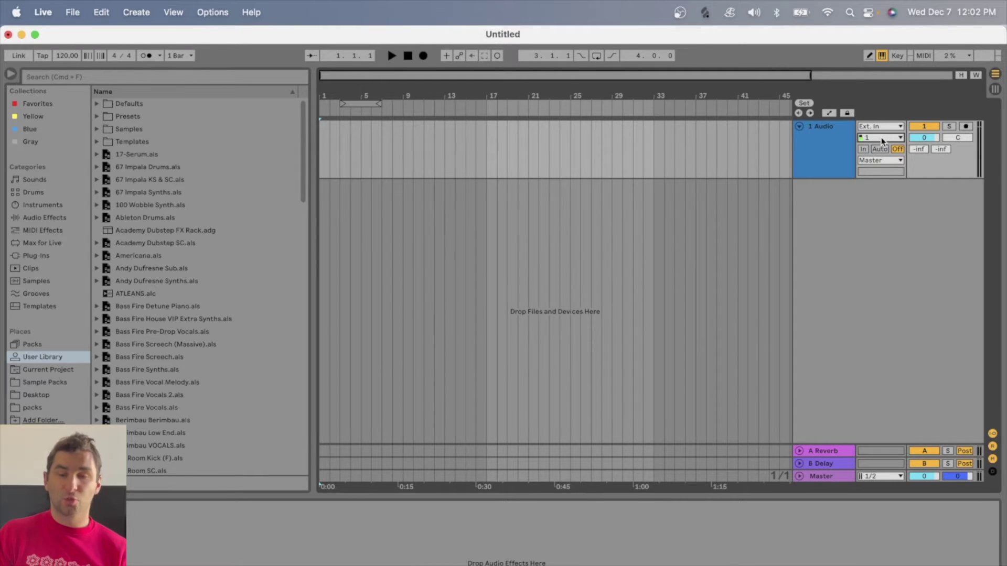
left_click(881, 138)
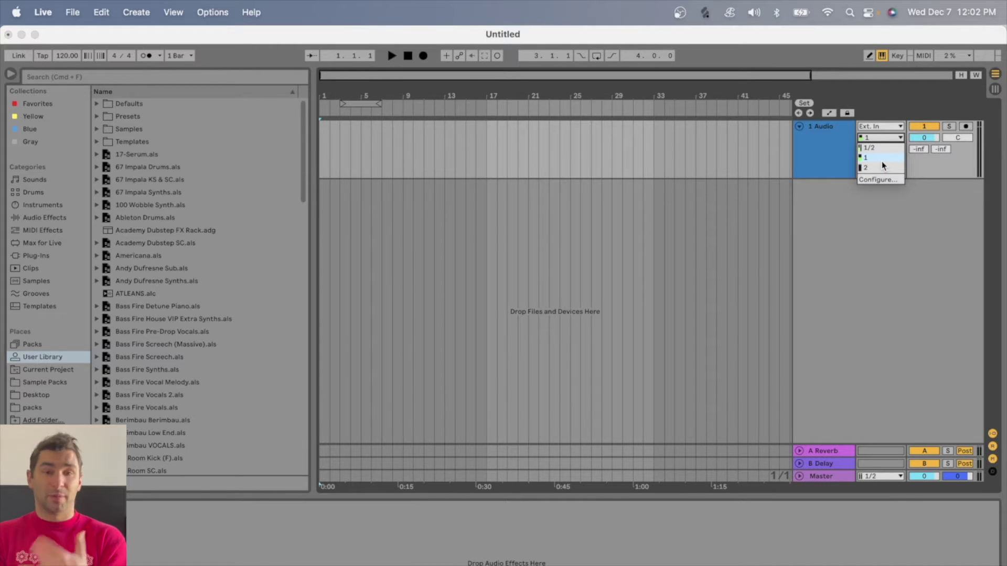
left_click(882, 160)
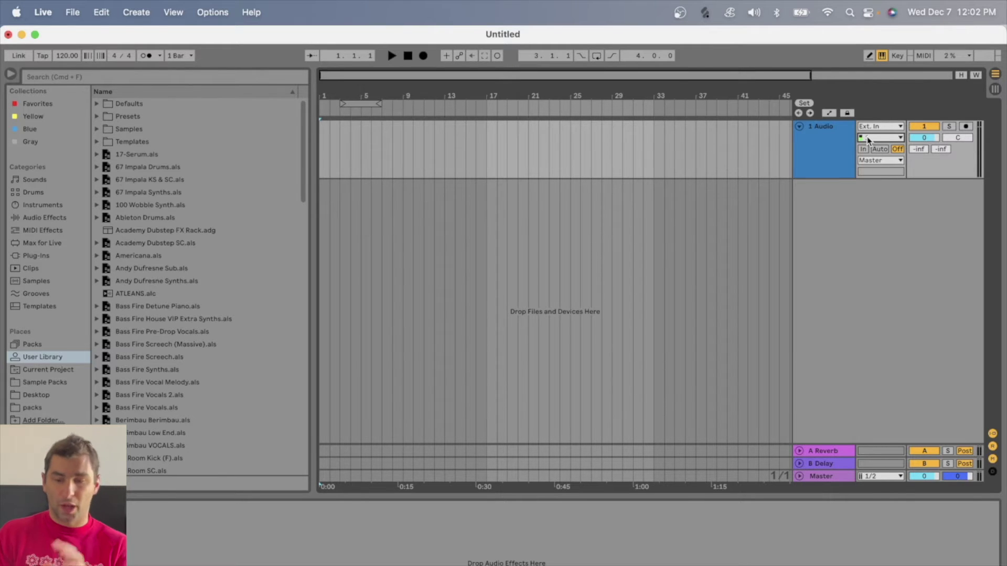
Arm 1 Audio, record about four bars of voice, then zoom in on and select the clip.
left_click(968, 127)
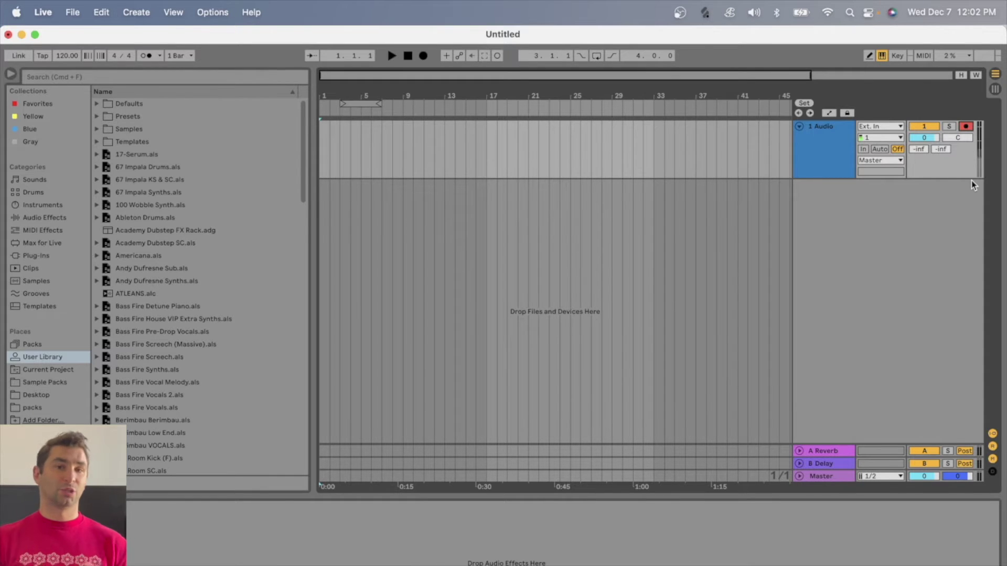
left_click(423, 56)
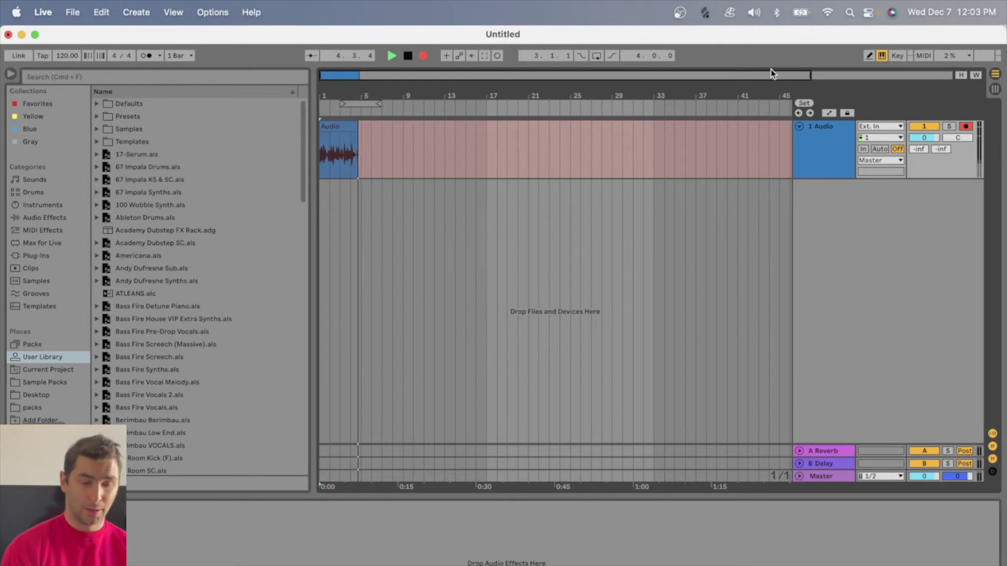
key("space")
left_click_drag(339, 93, 338, 105)
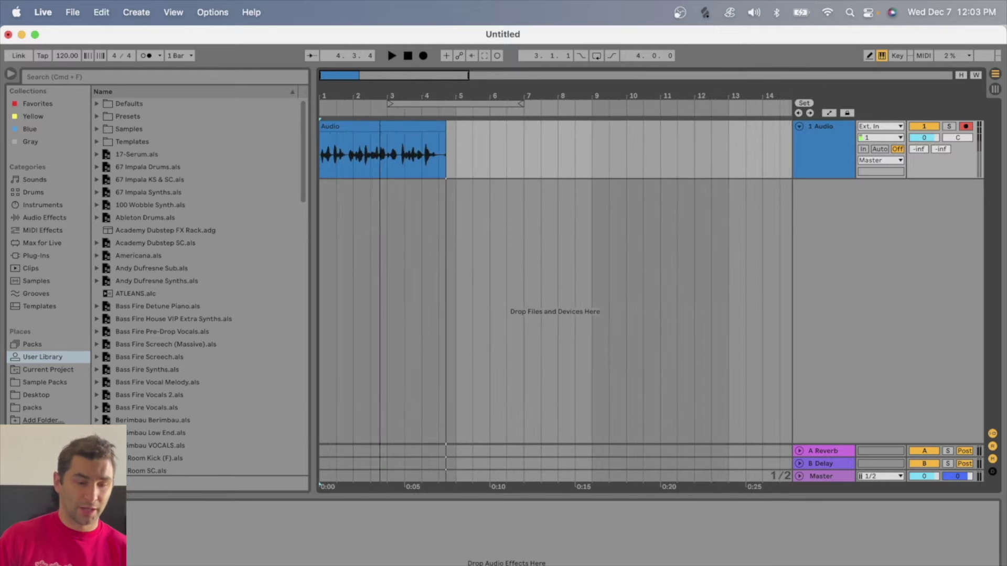
left_click(376, 154)
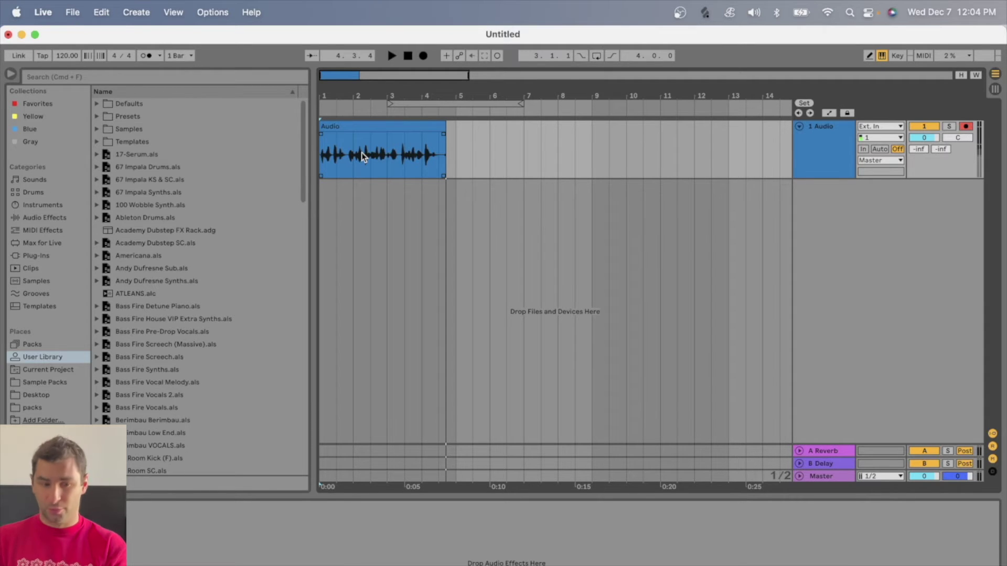
Select the 1 Audio track and pick Utility from the browser's Audio Effects list.
left_click(822, 161)
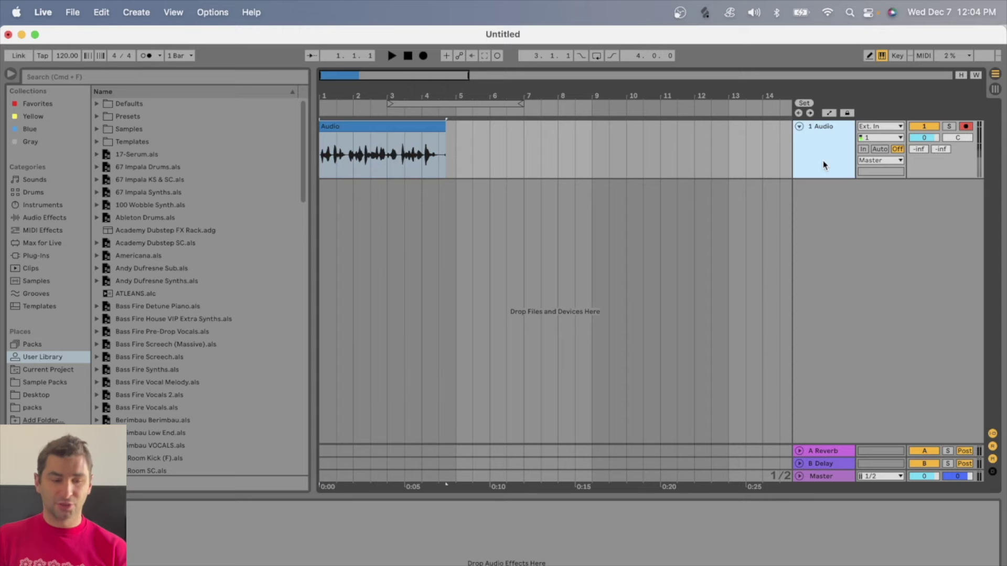
left_click(37, 218)
scroll(189, 293, "down", 5)
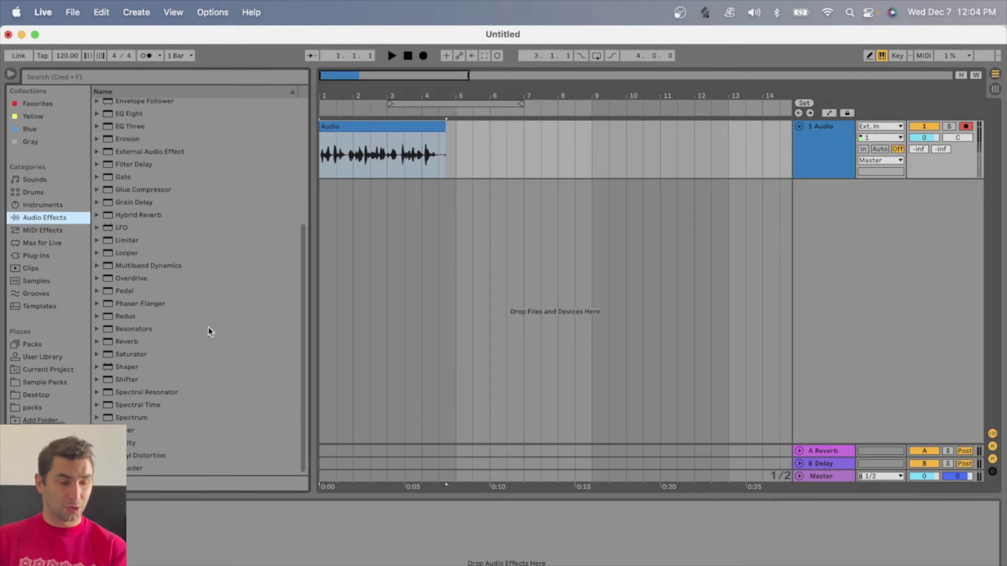
left_click(158, 444)
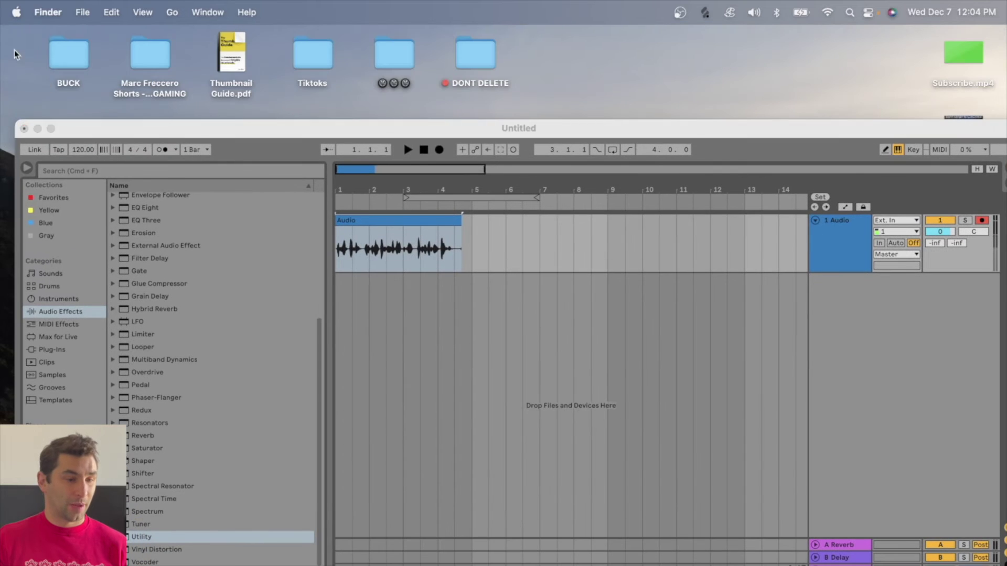
left_click(17, 11)
Open System Preferences' Sound Input tab to watch the Shure MV7's volume and level meter.
left_click(42, 46)
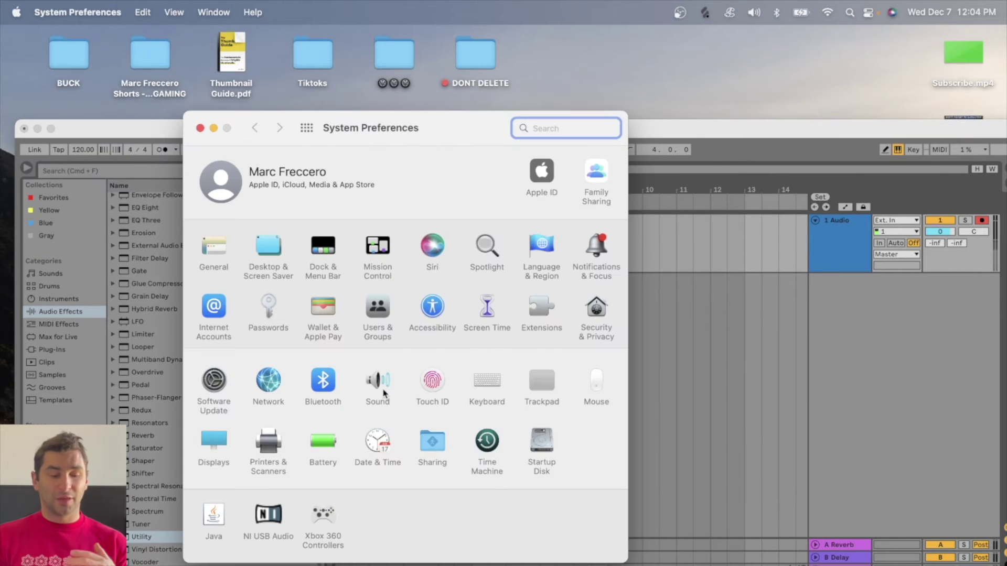
left_click(379, 389)
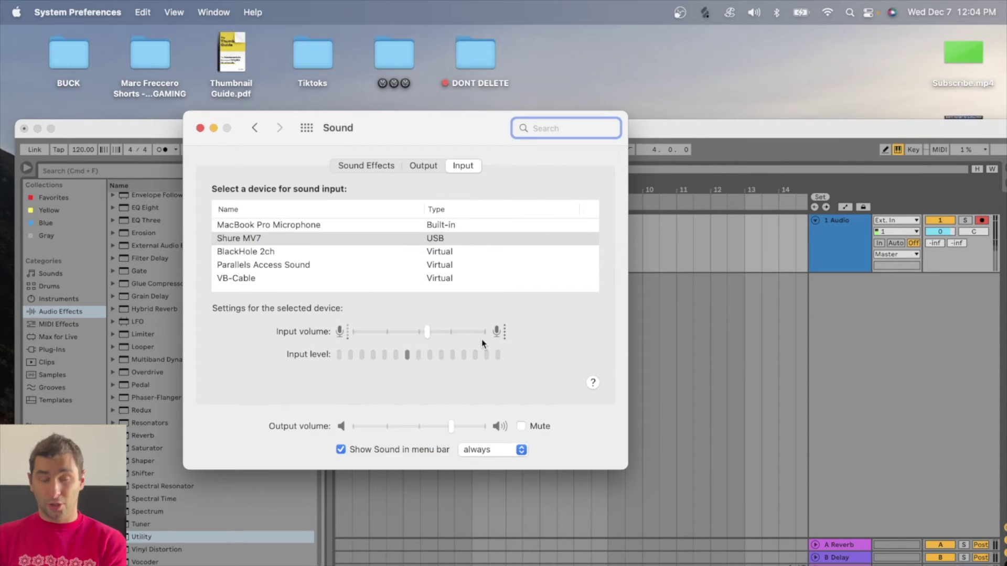
mouse_move(481, 338)
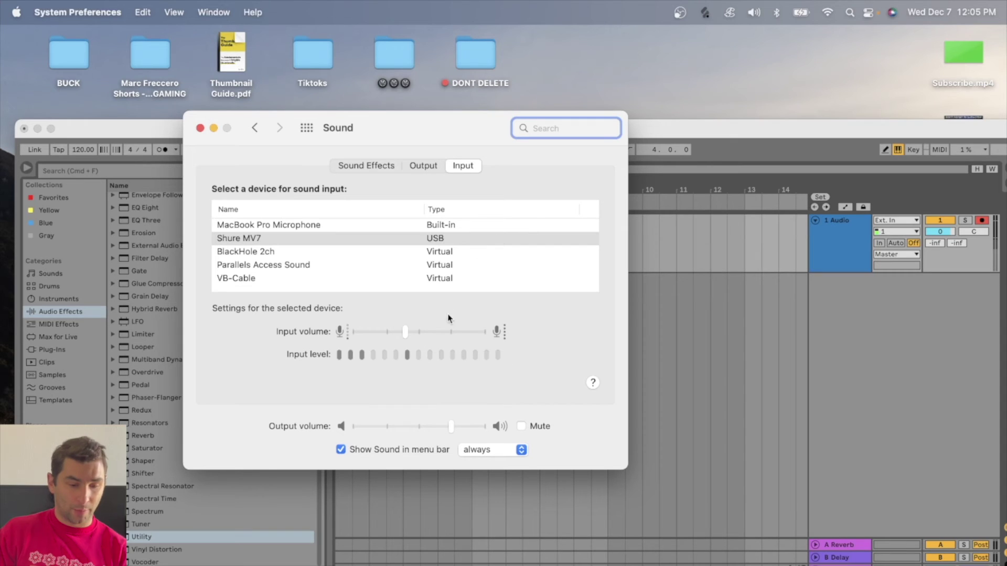
Raise the Shure MV7 input volume slightly with the Input volume slider.
left_click_drag(410, 337, 414, 332)
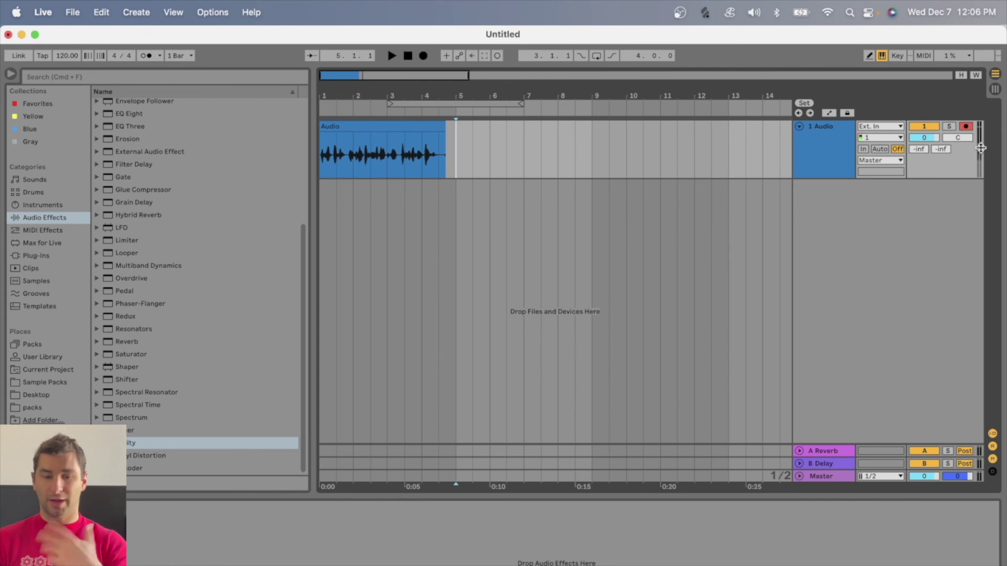
Minimise Ableton Live with Cmd+M to reveal the OBS Studio window.
key("cmd+m")
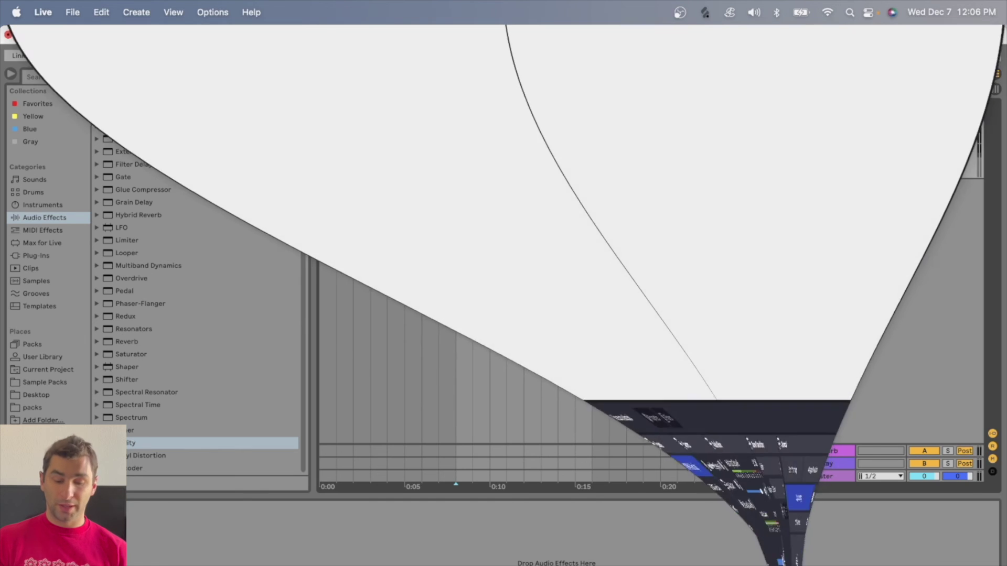